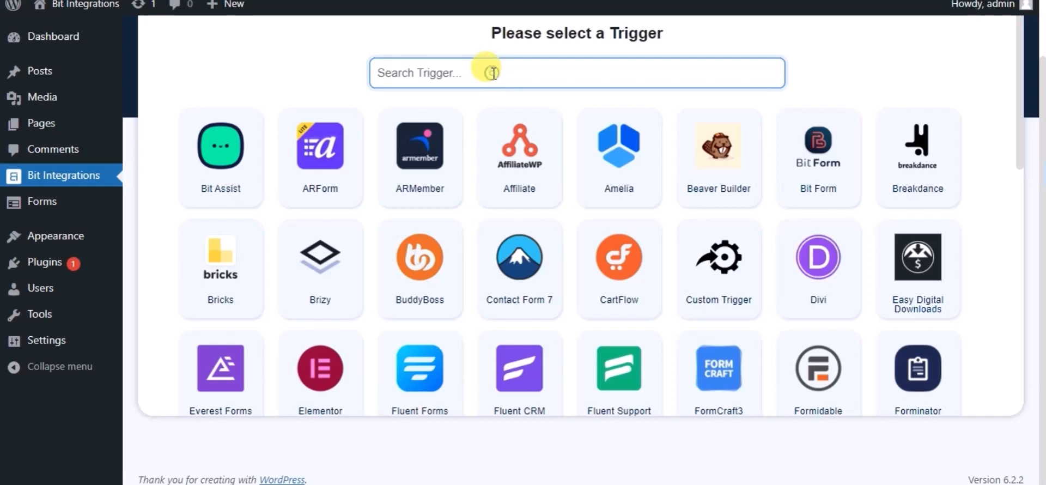
- Choose Happy Forms as the trigger with Sample Form as its form, and continue to the action selection
{"action": "type", "text": "ha"}
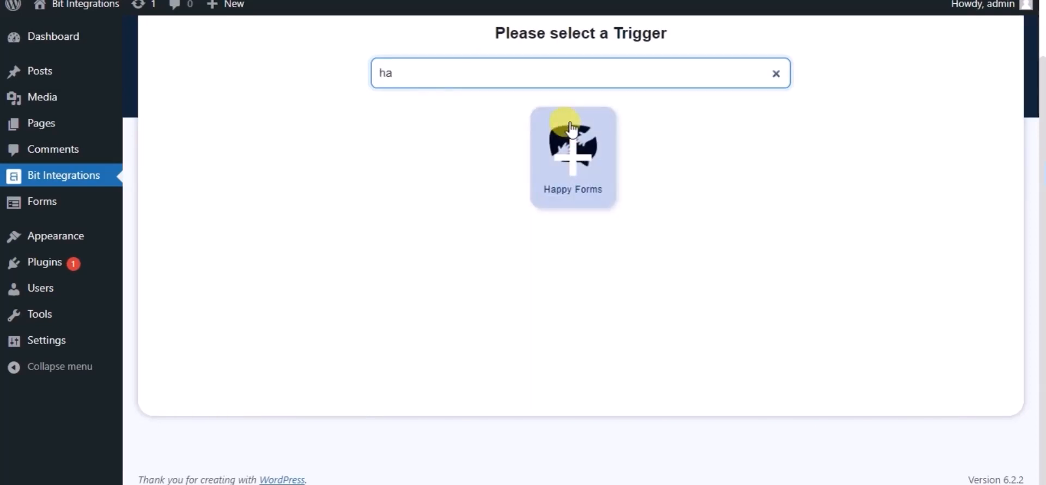
{"action": "left_click", "coordinate": [571, 144]}
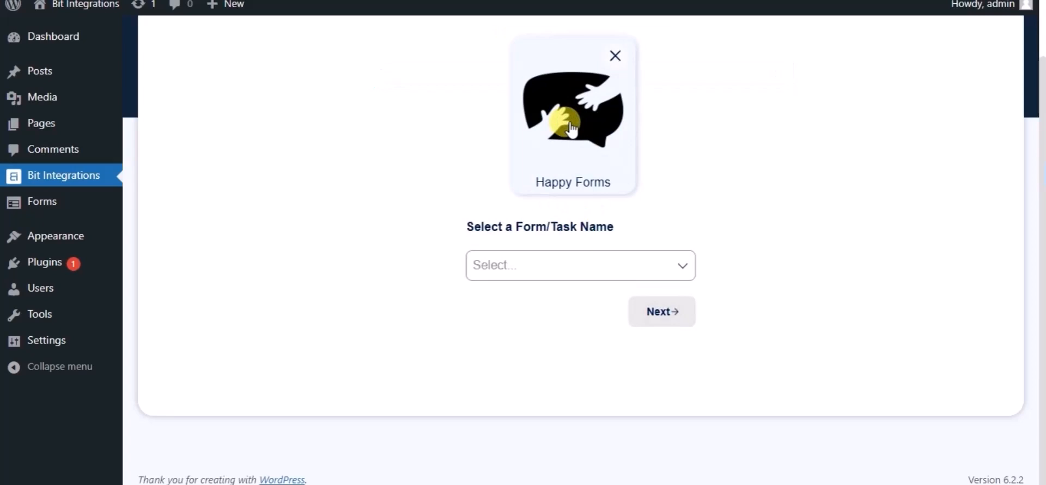
{"action": "left_click", "coordinate": [493, 268]}
{"action": "left_click", "coordinate": [509, 298]}
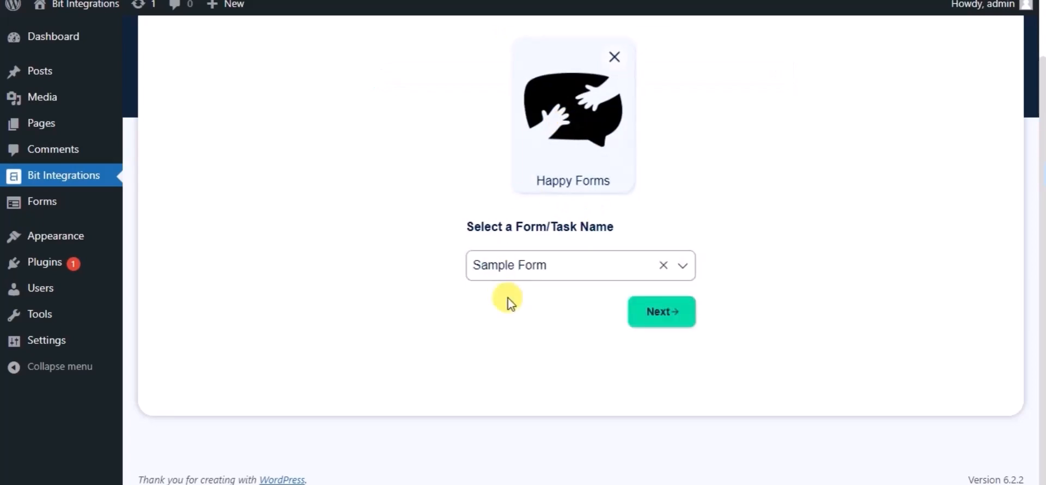
{"action": "left_click", "coordinate": [644, 313]}
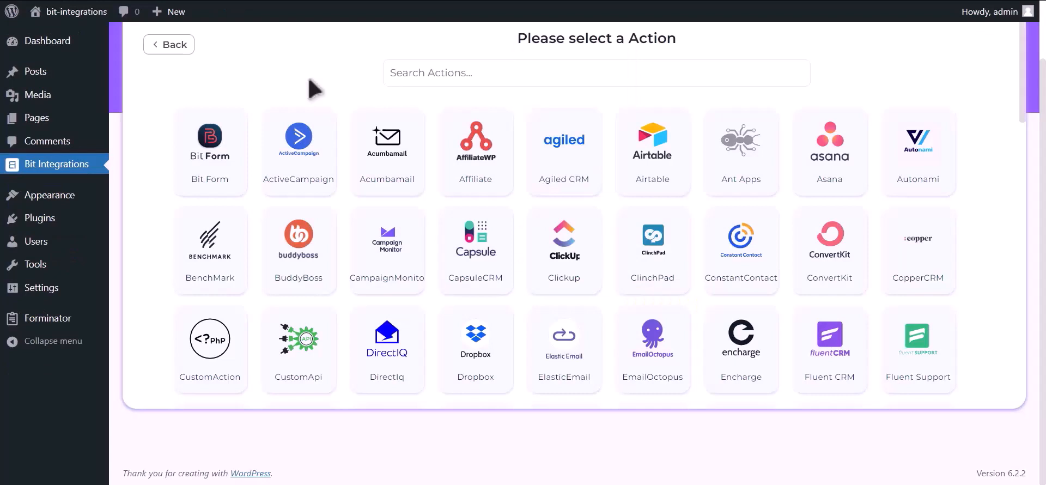
- Find Hubspot among the available actions and select it as the integration's action
{"action": "left_click", "coordinate": [477, 77]}
{"action": "type", "text": "hu"}
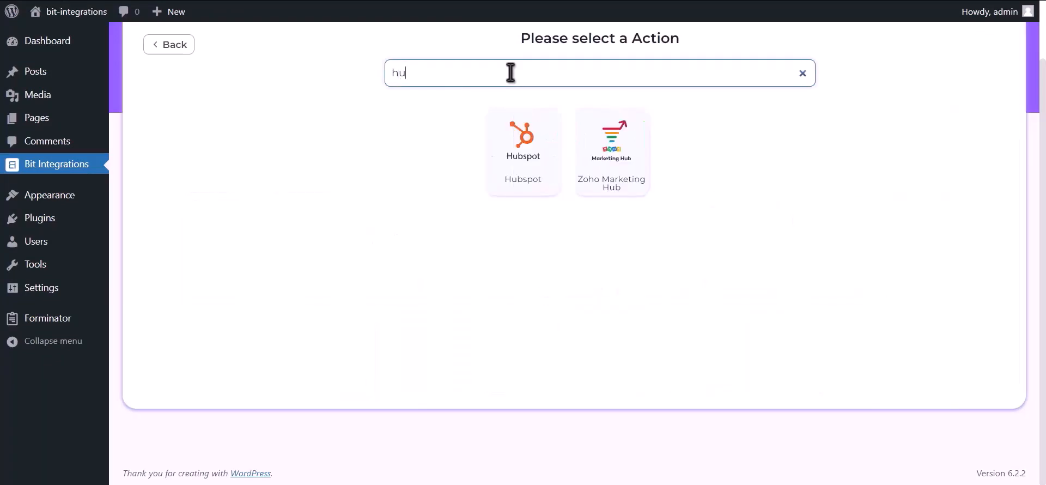
{"action": "type", "text": "bspot"}
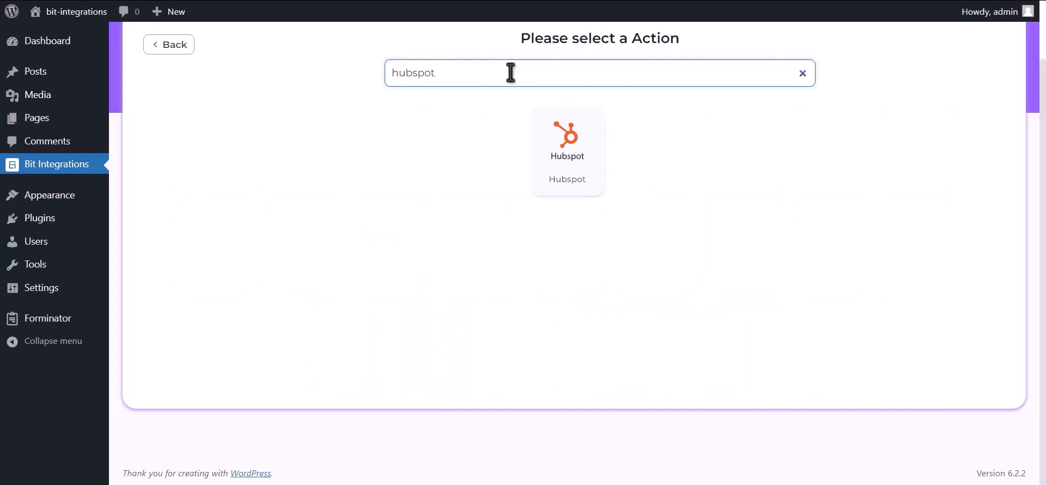
{"action": "left_click", "coordinate": [572, 168]}
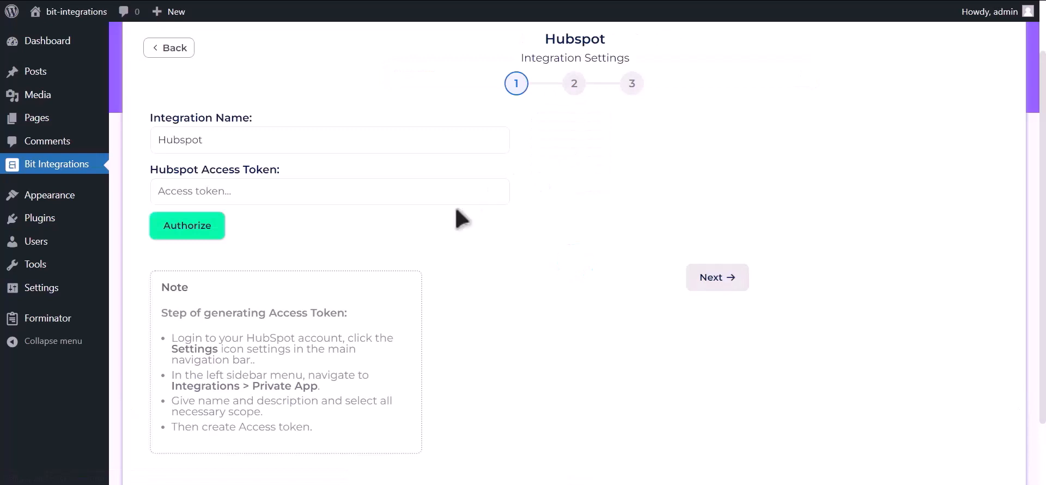
- Switch to HubSpot and start creating a private app from the Integrations section of the account settings
{"action": "left_click_drag", "start_coordinate": [158, 313], "coordinate": [354, 456]}
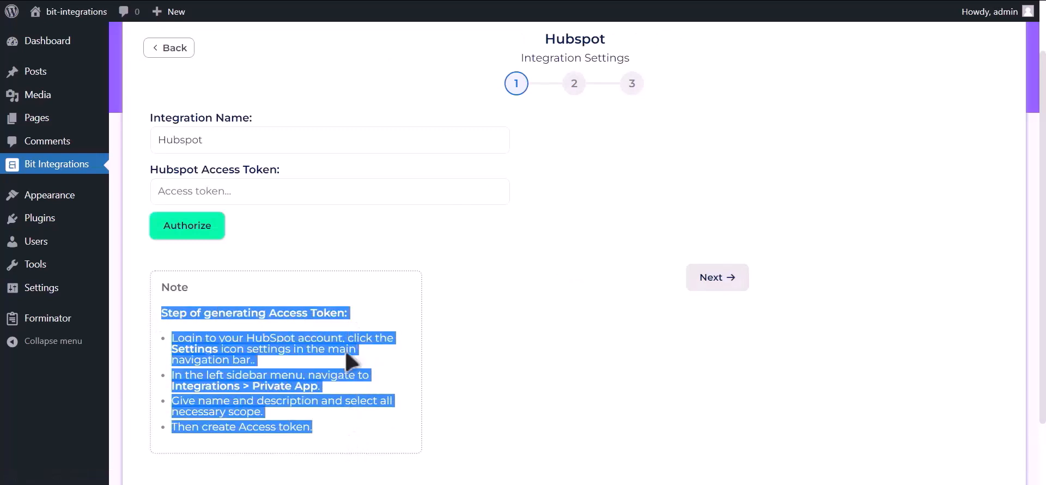
{"action": "left_click", "coordinate": [357, 321]}
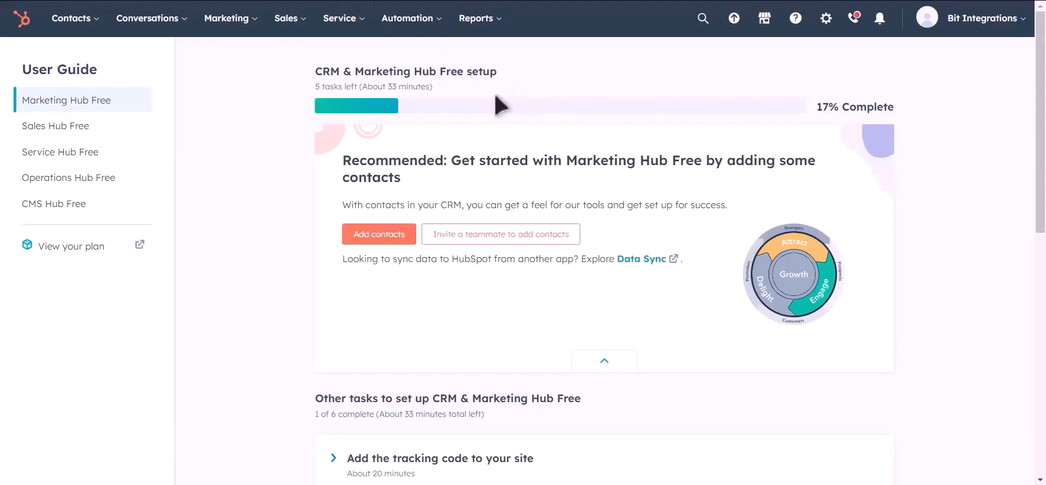
{"action": "left_click", "coordinate": [826, 20]}
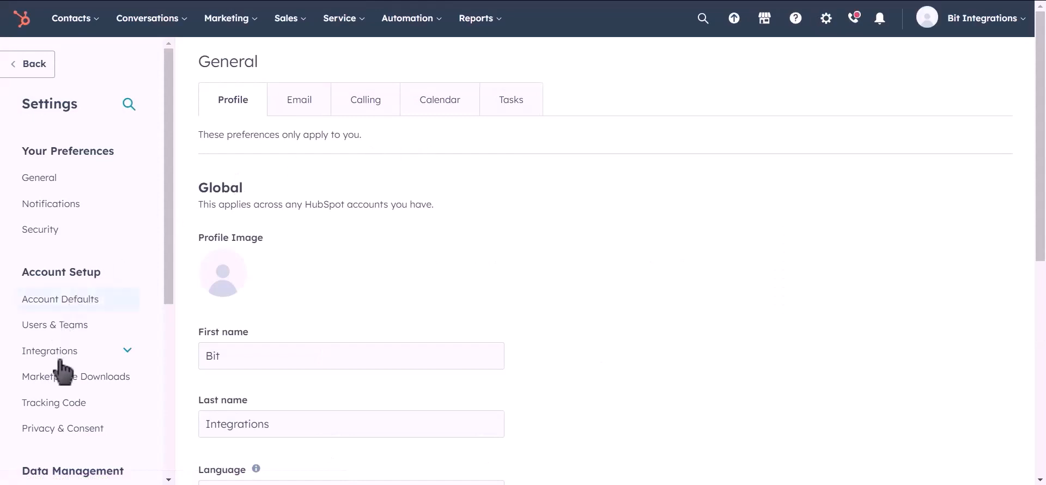
{"action": "left_click", "coordinate": [106, 354]}
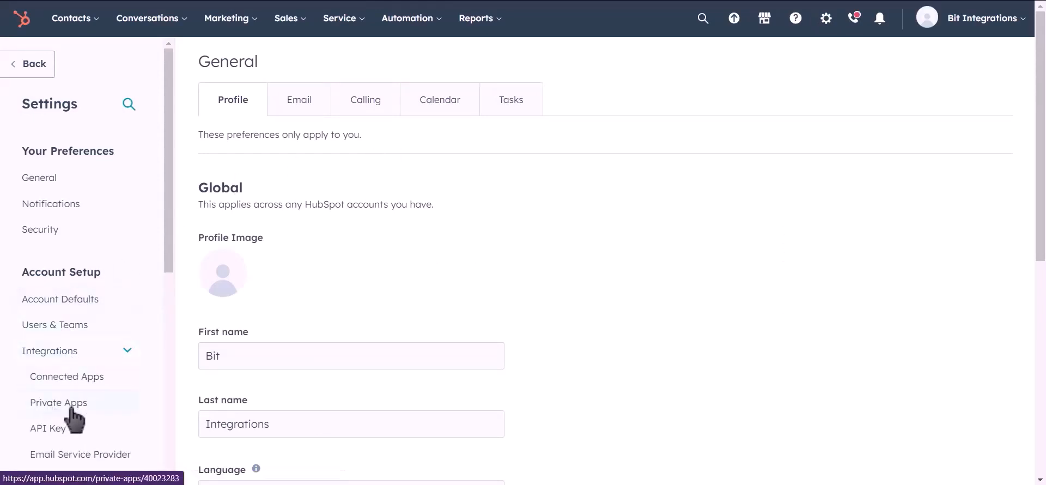
{"action": "left_click", "coordinate": [107, 412]}
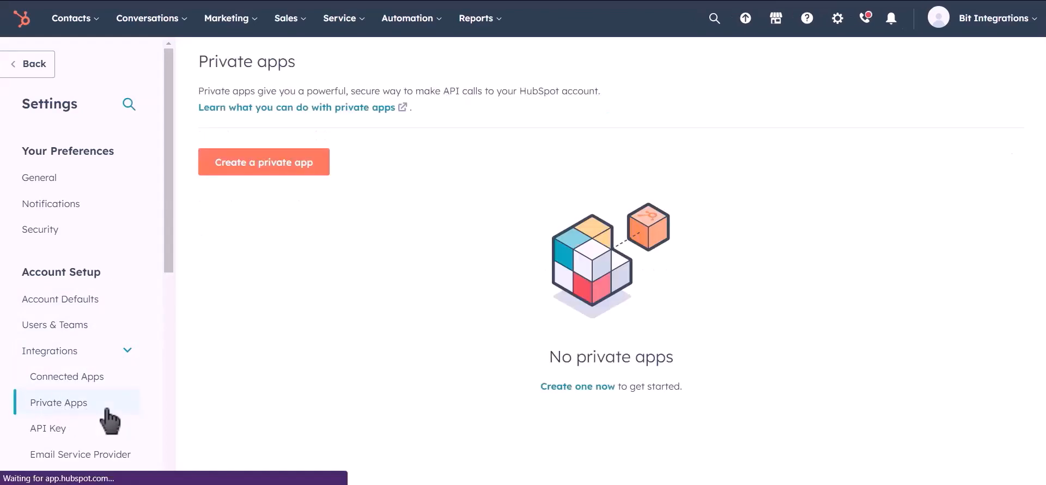
{"action": "left_click", "coordinate": [285, 175]}
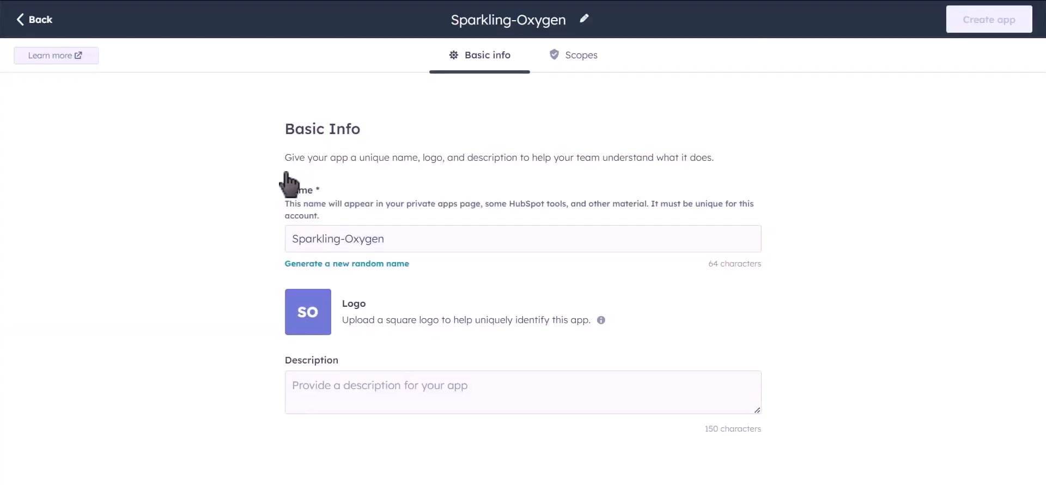
- Replace the private app's generated name with "Bit Integrations"
{"action": "left_click_drag", "start_coordinate": [404, 237], "coordinate": [280, 237]}
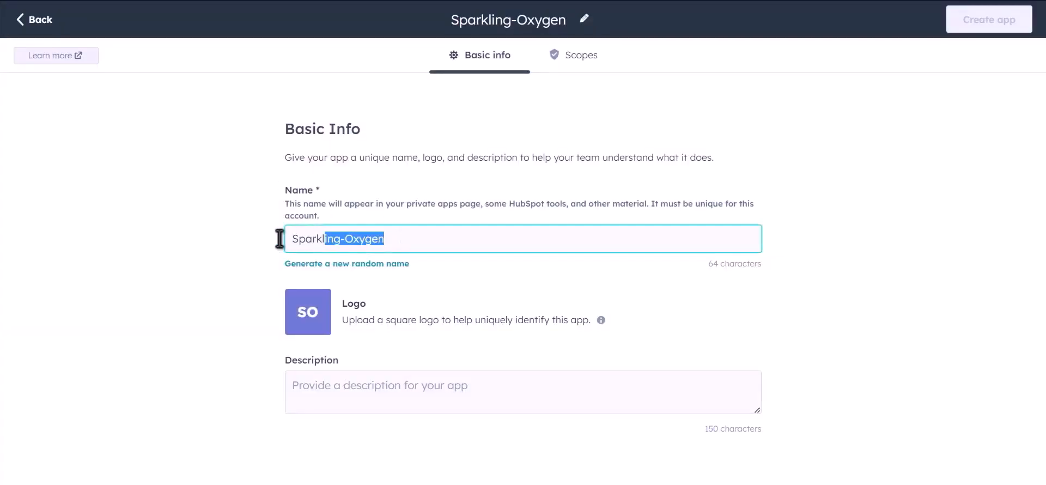
{"action": "type", "text": "B"}
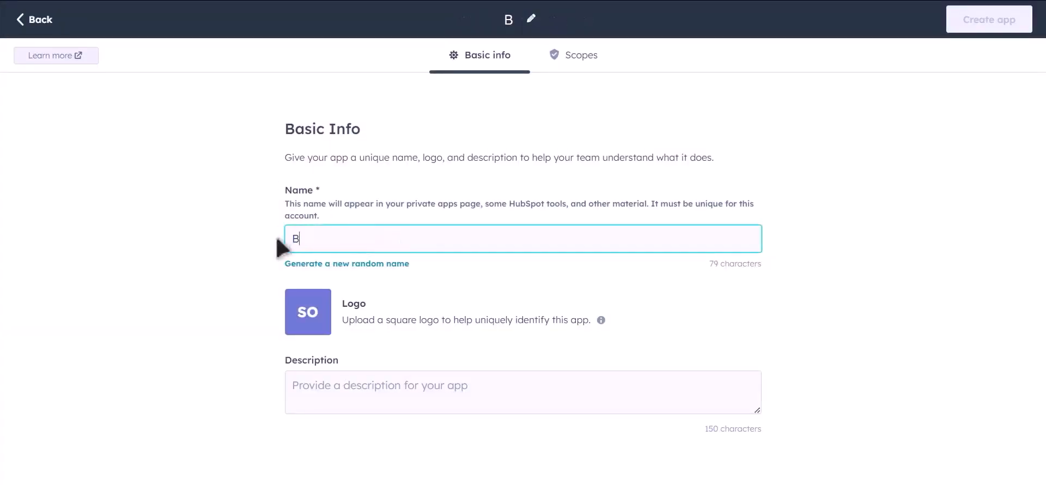
{"action": "type", "text": "it Inte"}
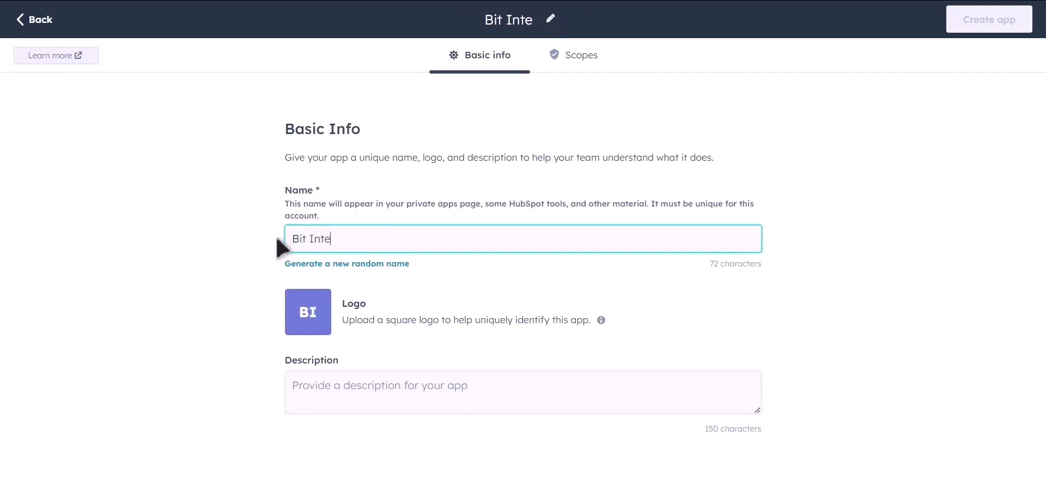
{"action": "type", "text": "grations"}
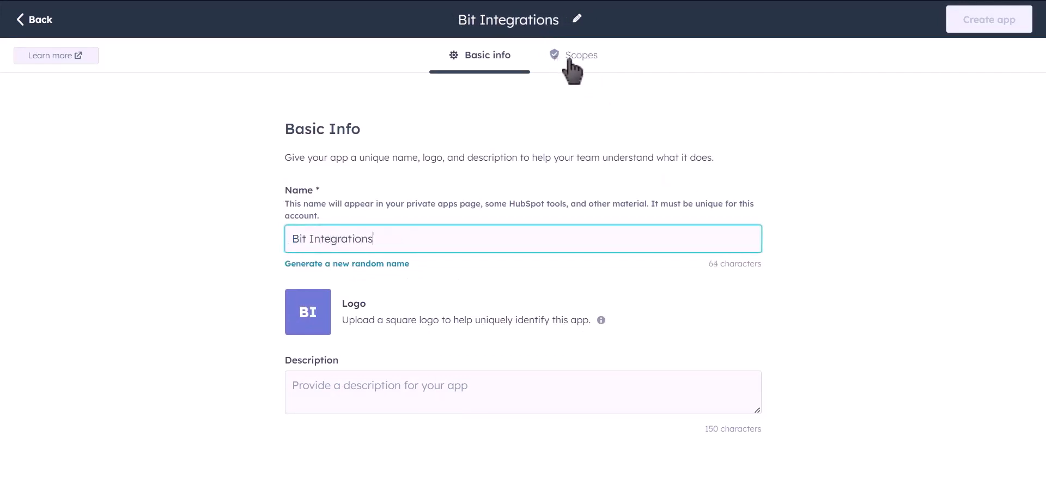
- Grant the app read access to the CRM scopes from crm.lists through crm.schemas.deals, skipping the feedback scope
{"action": "left_click", "coordinate": [588, 70]}
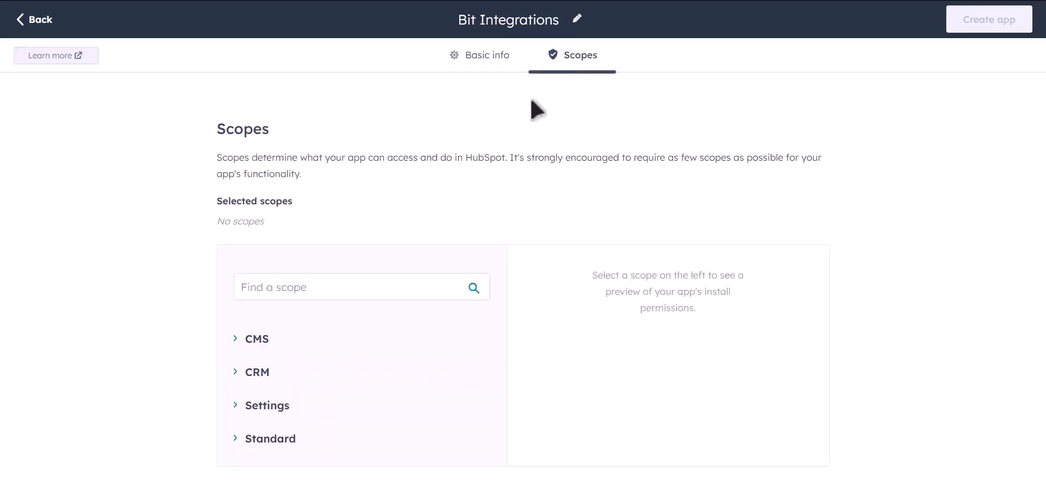
{"action": "left_click", "coordinate": [235, 374]}
{"action": "scroll", "coordinate": [465, 327], "scroll_direction": "down", "scroll_amount": 4}
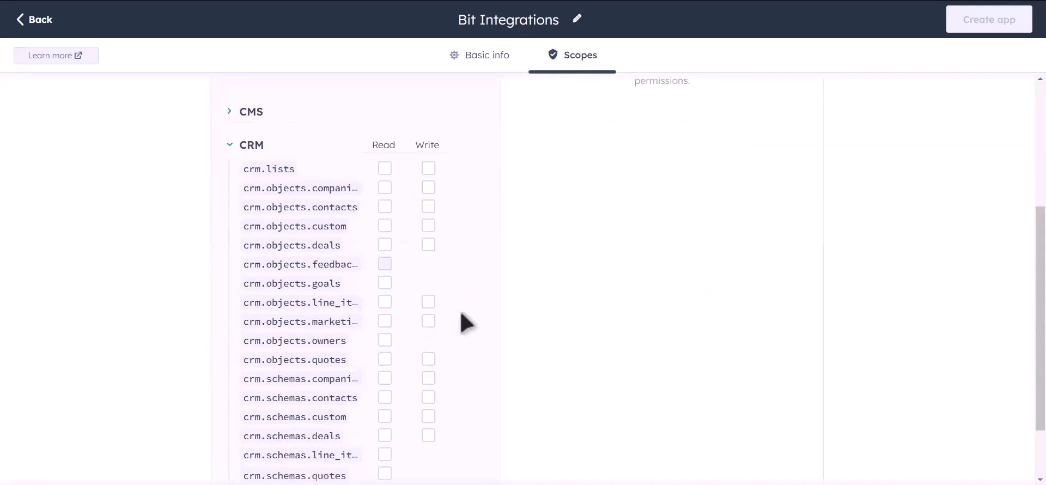
{"action": "scroll", "coordinate": [493, 264], "scroll_direction": "down", "scroll_amount": 2}
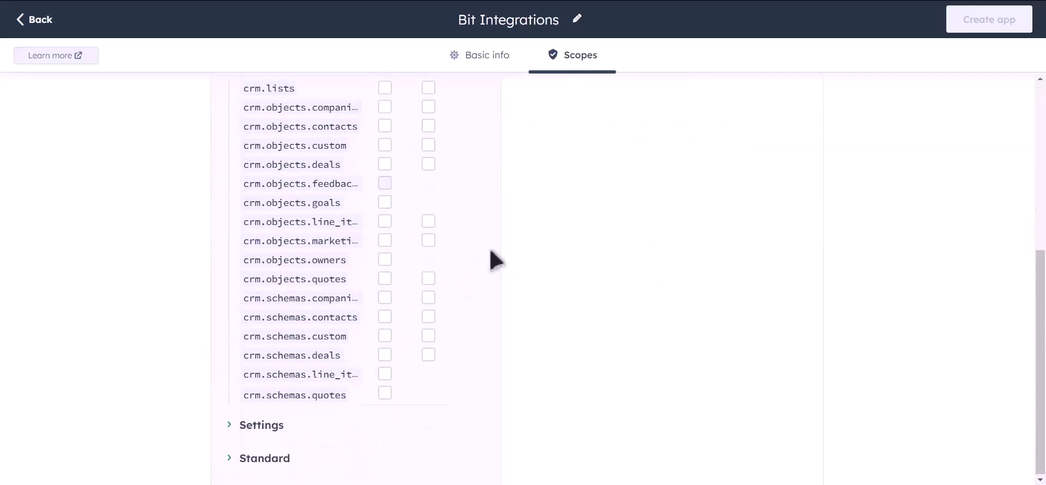
{"action": "scroll", "coordinate": [469, 218], "scroll_direction": "up", "scroll_amount": 3}
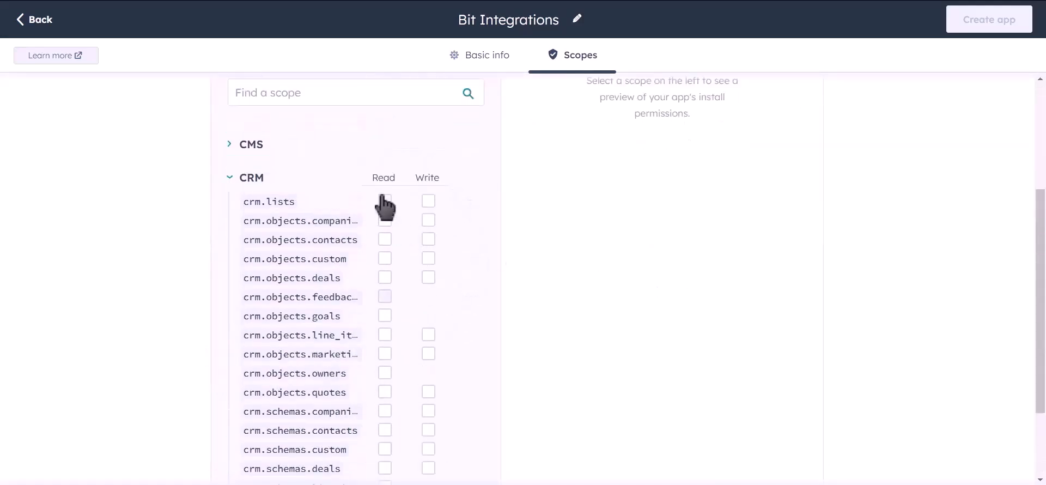
{"action": "left_click", "coordinate": [385, 201]}
{"action": "left_click", "coordinate": [385, 220]}
{"action": "left_click", "coordinate": [384, 239]}
{"action": "left_click", "coordinate": [385, 258]}
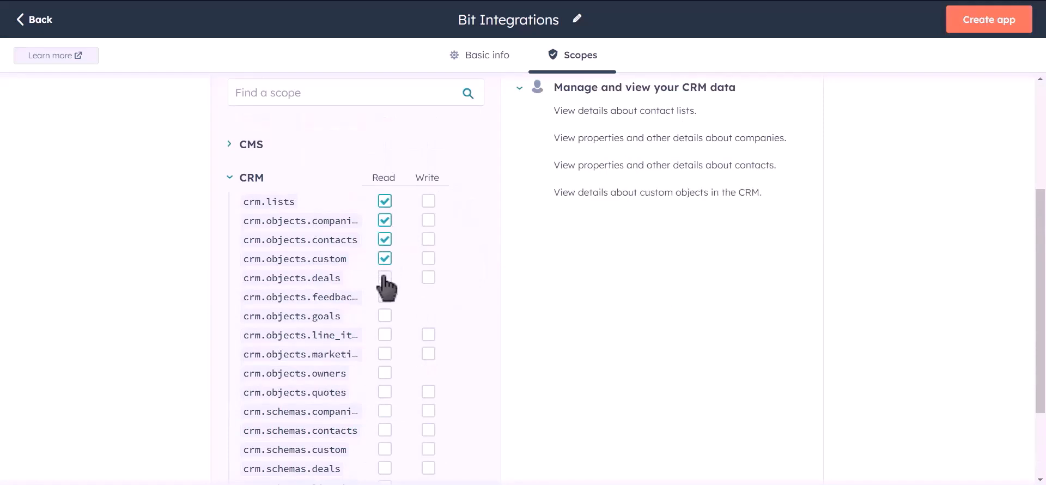
{"action": "left_click", "coordinate": [385, 277]}
{"action": "left_click", "coordinate": [385, 315]}
{"action": "left_click", "coordinate": [385, 334]}
{"action": "left_click", "coordinate": [385, 354]}
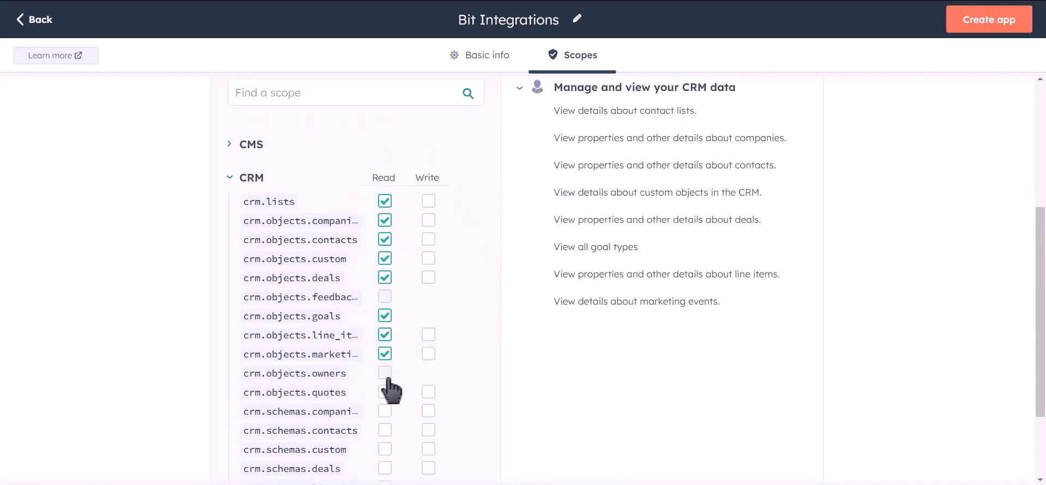
{"action": "left_click", "coordinate": [384, 372]}
{"action": "left_click", "coordinate": [384, 392]}
{"action": "left_click", "coordinate": [384, 410]}
{"action": "left_click", "coordinate": [385, 430]}
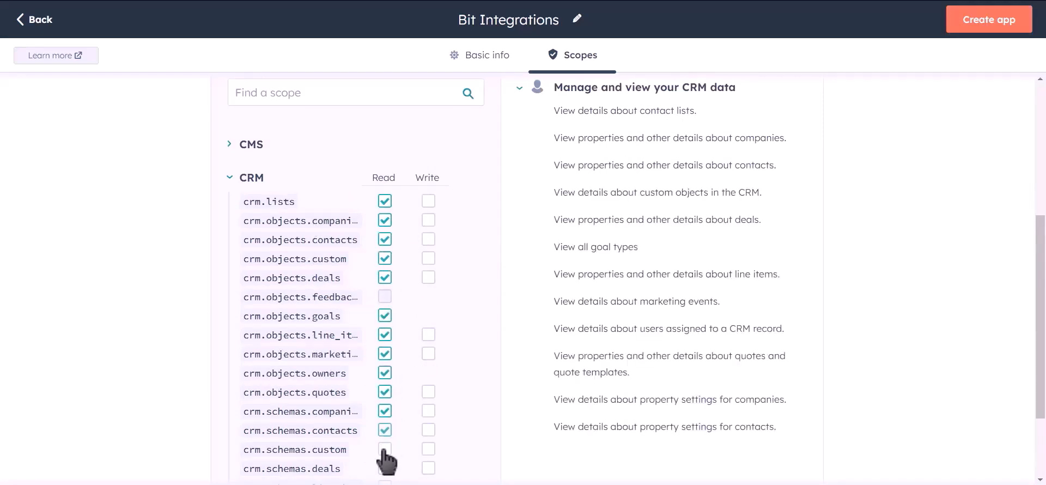
{"action": "left_click", "coordinate": [385, 449]}
{"action": "left_click", "coordinate": [384, 469]}
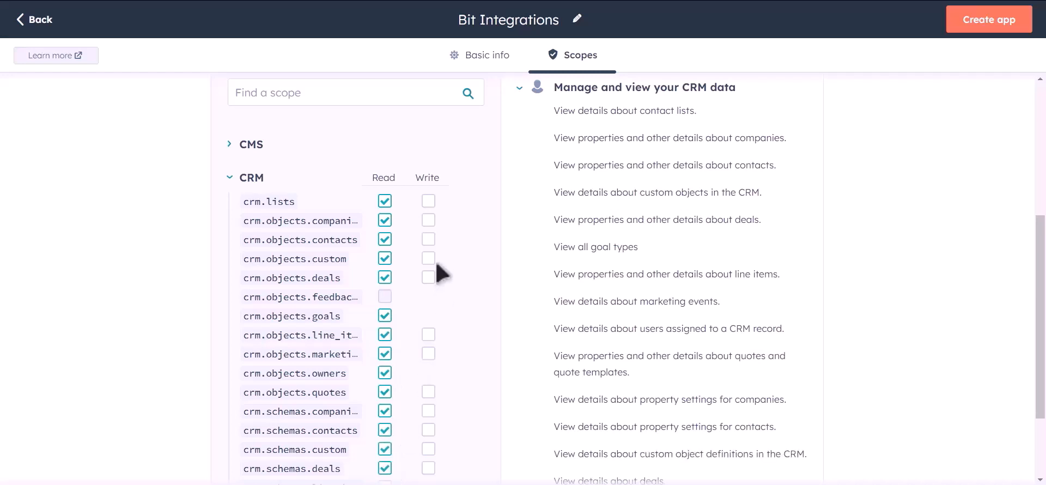
- Grant write access to every CRM scope that offers it, from crm.lists through crm.schemas.deals
{"action": "left_click", "coordinate": [428, 201]}
{"action": "left_click", "coordinate": [428, 220]}
{"action": "left_click", "coordinate": [428, 239]}
{"action": "left_click", "coordinate": [428, 259]}
{"action": "left_click", "coordinate": [428, 277]}
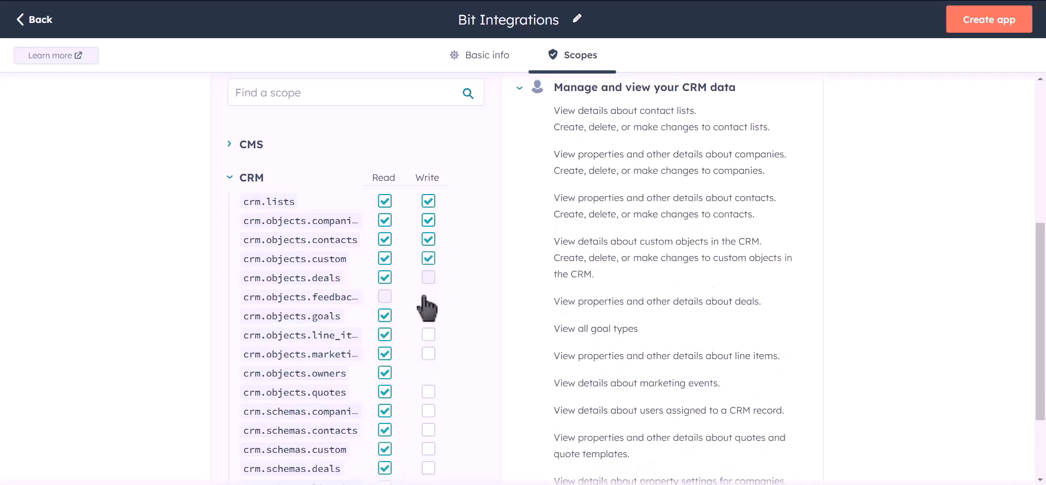
{"action": "left_click", "coordinate": [428, 334]}
{"action": "left_click", "coordinate": [428, 353]}
{"action": "left_click", "coordinate": [428, 392]}
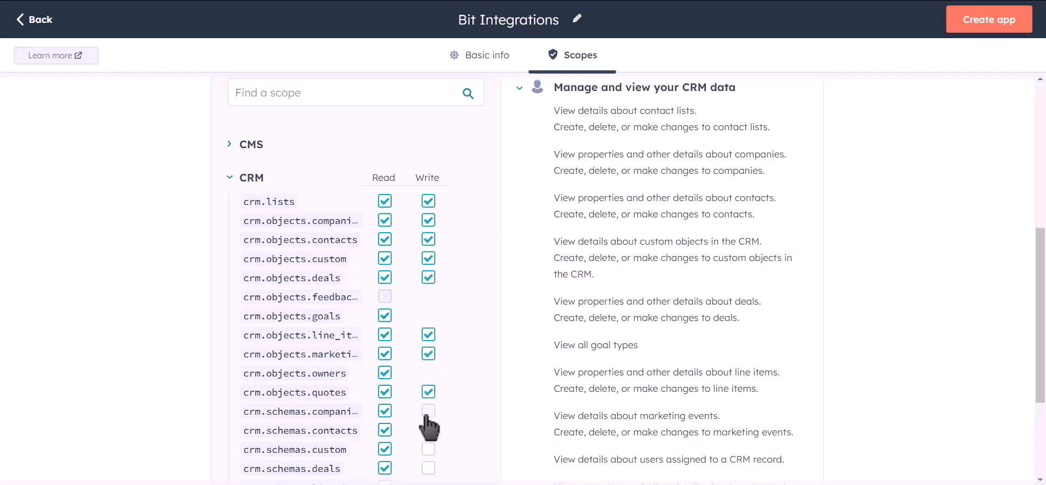
{"action": "left_click", "coordinate": [428, 411]}
{"action": "left_click", "coordinate": [428, 430]}
{"action": "left_click", "coordinate": [428, 449]}
{"action": "left_click", "coordinate": [428, 468]}
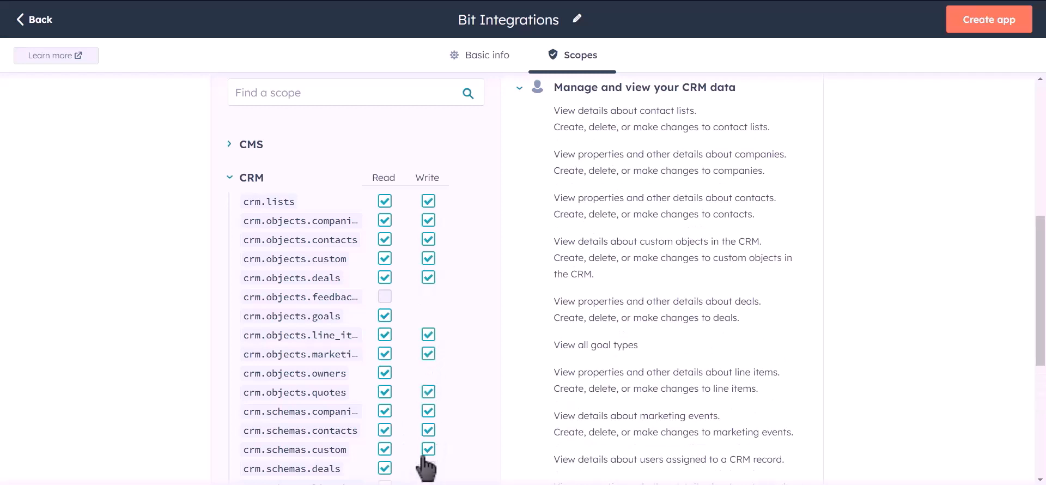
- Grant read access to the remaining CRM schema scopes for line items and quotes
{"action": "scroll", "coordinate": [460, 292], "scroll_direction": "down", "scroll_amount": 2}
{"action": "scroll", "coordinate": [456, 282], "scroll_direction": "down", "scroll_amount": 1}
{"action": "left_click", "coordinate": [385, 374]}
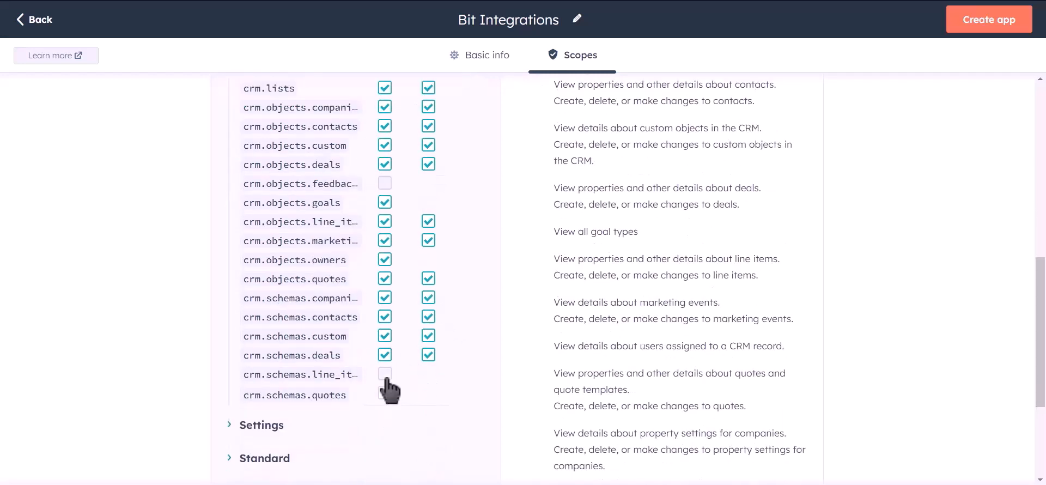
{"action": "left_click", "coordinate": [384, 393]}
- Create the private app with the selected scopes and confirm its creation
{"action": "scroll", "coordinate": [489, 293], "scroll_direction": "up", "scroll_amount": 8}
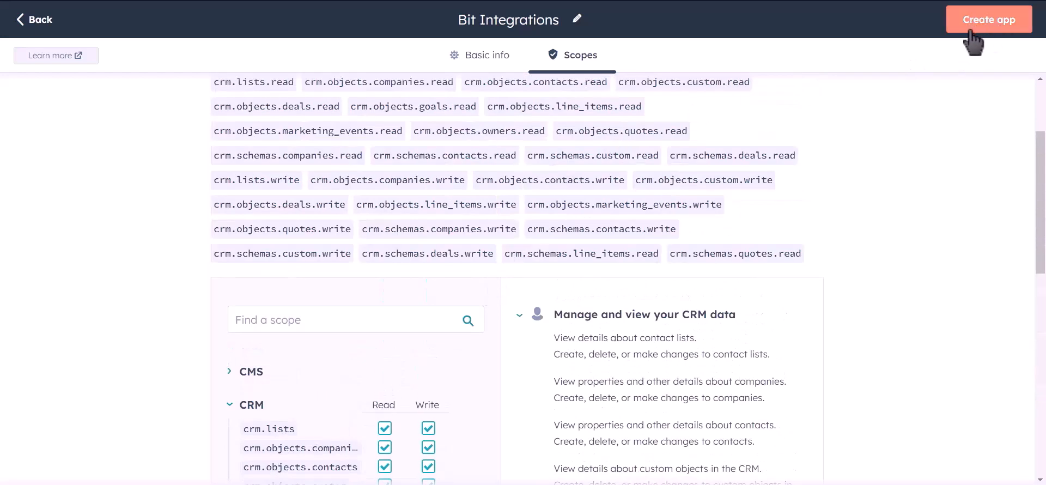
{"action": "left_click", "coordinate": [994, 40]}
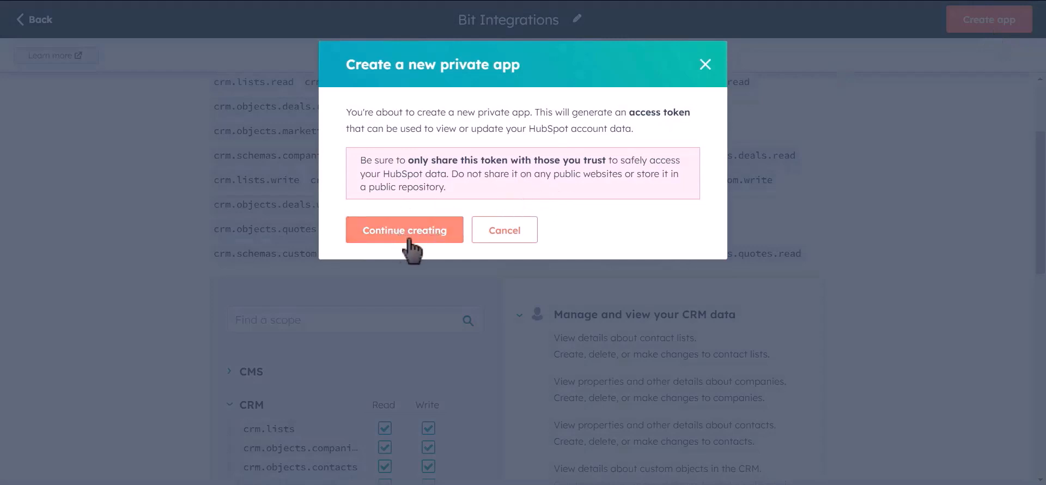
{"action": "left_click", "coordinate": [426, 239]}
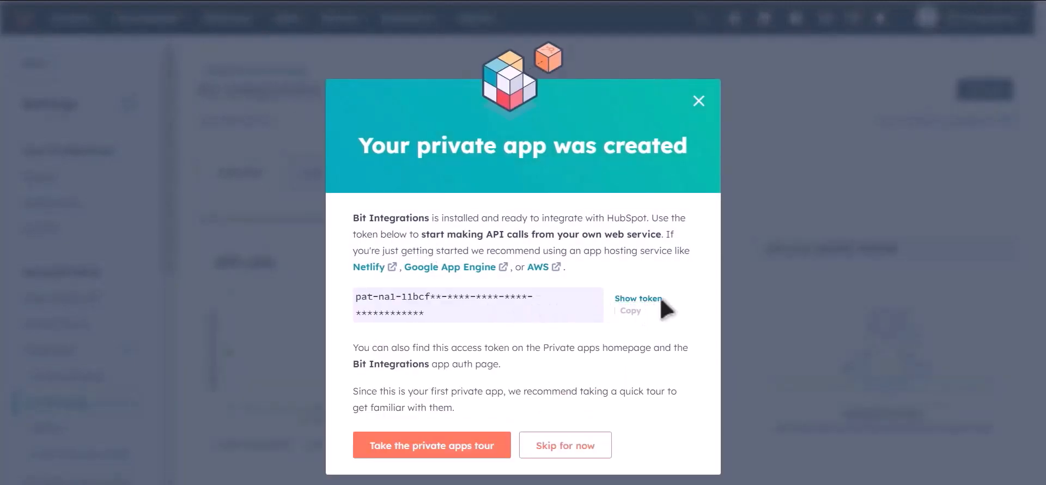
- Reveal and copy the private app's access token, and paste it into the Hubspot Access Token field in Bit Integrations
{"action": "left_click", "coordinate": [637, 299]}
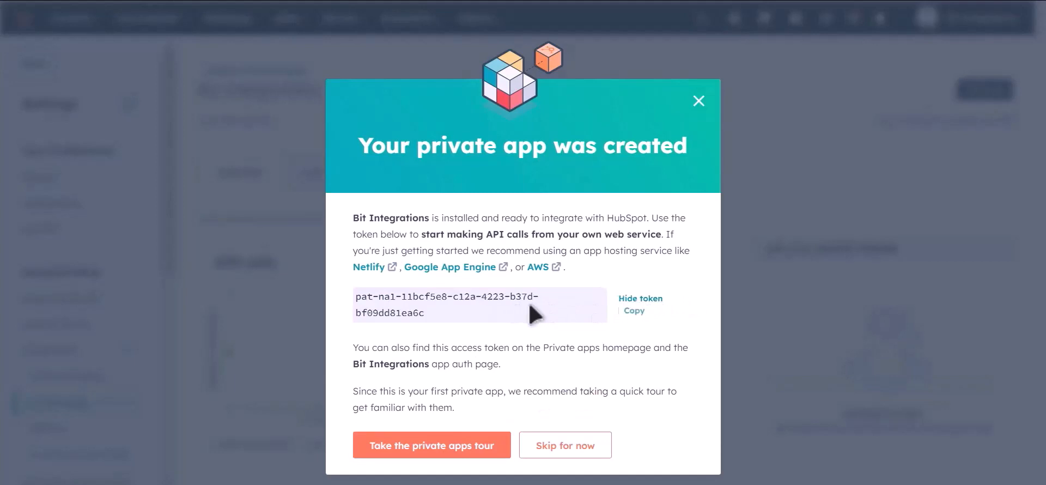
{"action": "left_click", "coordinate": [634, 321]}
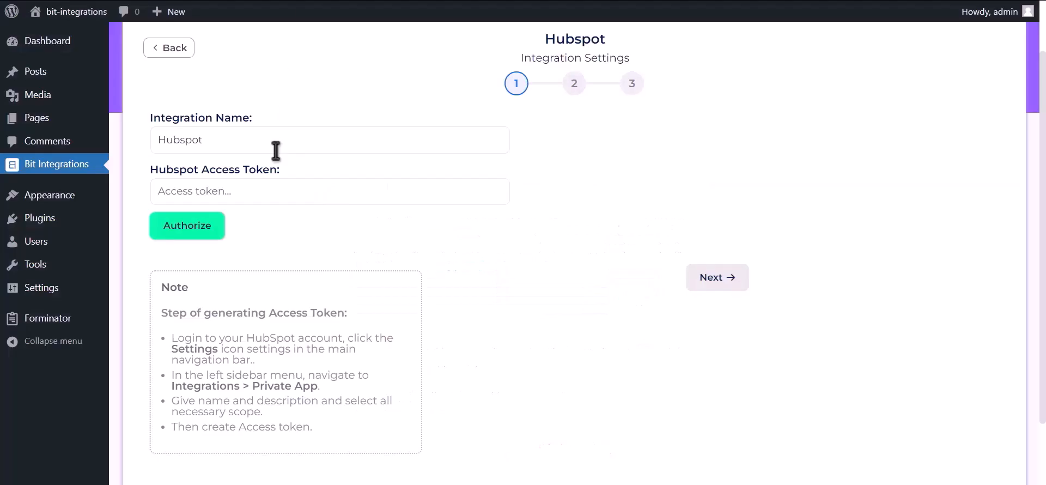
{"action": "left_click", "coordinate": [284, 193]}
{"action": "key", "text": "ctrl+v"}
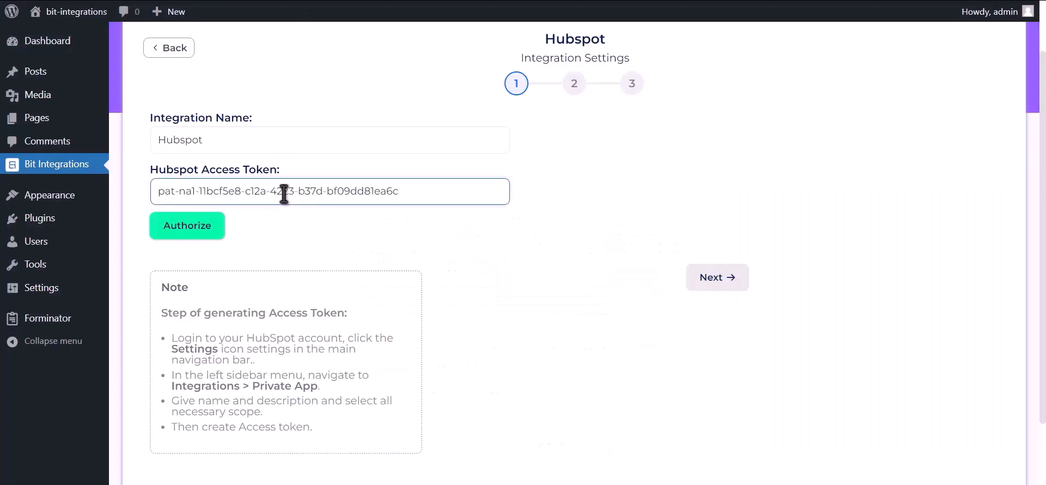
- Authorize the HubSpot connection with the entered access token and continue to the integration's action settings
{"action": "left_click", "coordinate": [206, 235]}
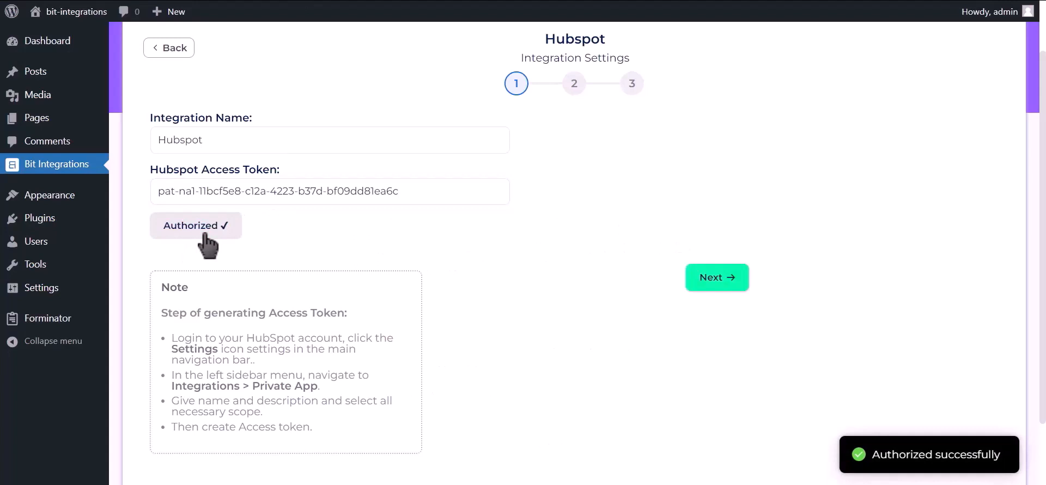
{"action": "left_click_drag", "start_coordinate": [871, 455], "coordinate": [1013, 469]}
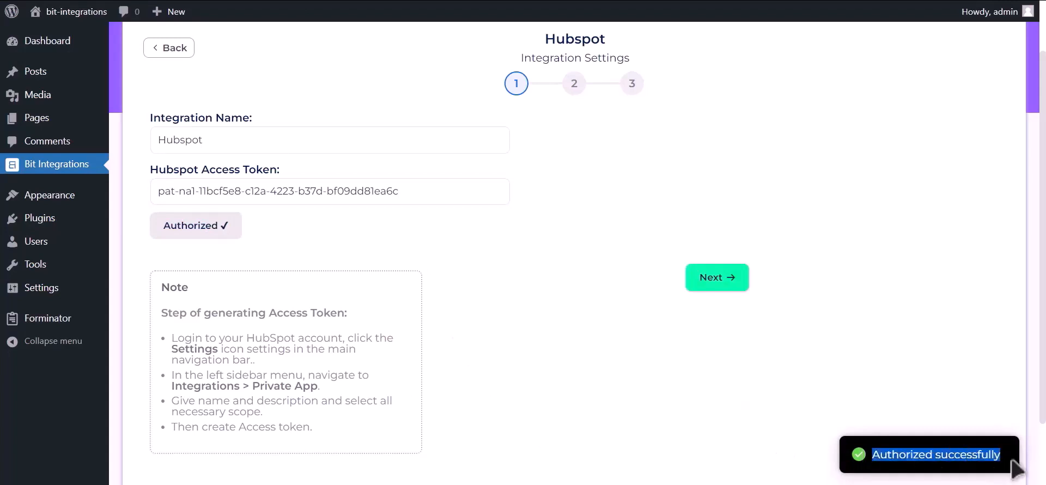
{"action": "left_click", "coordinate": [728, 285]}
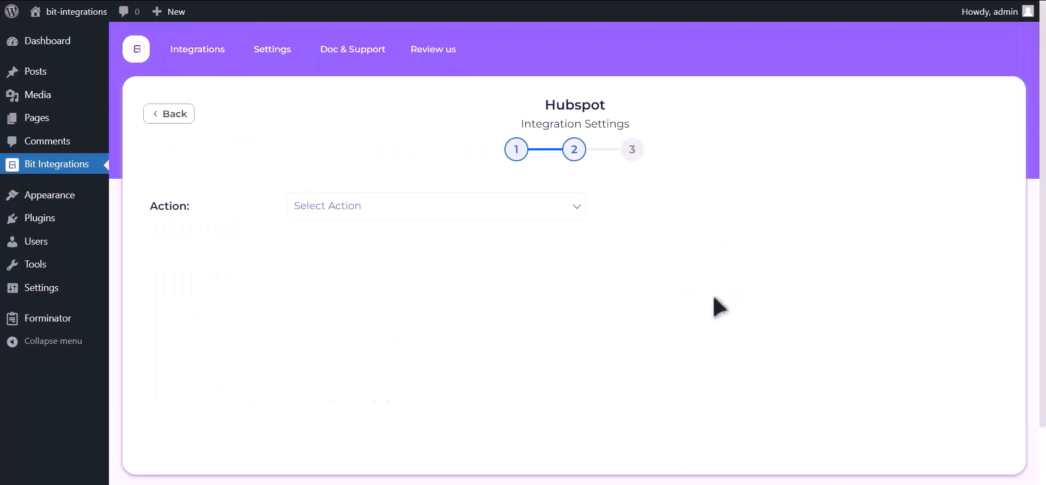
- Choose Create Contact as the HubSpot action and map the form field Email Address-1 to Email
{"action": "left_click", "coordinate": [526, 209]}
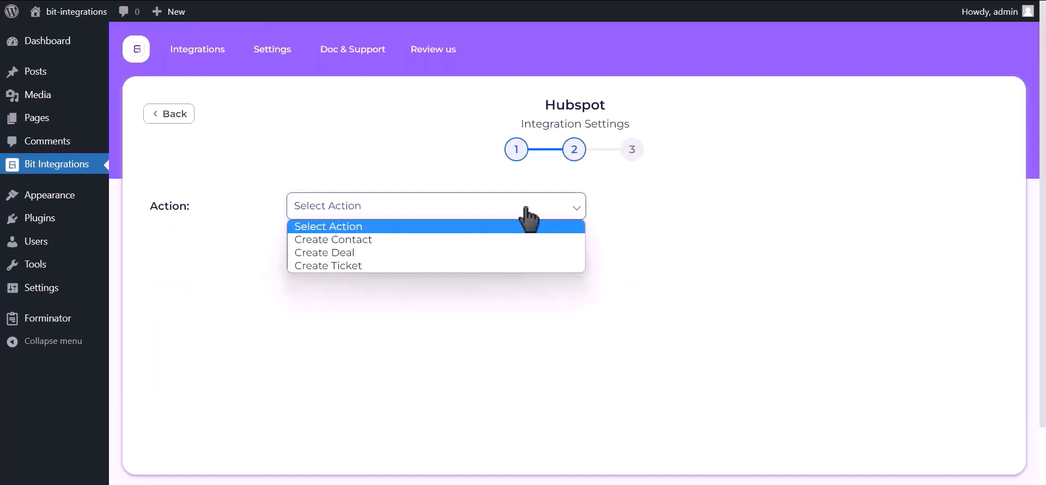
{"action": "left_click", "coordinate": [491, 239]}
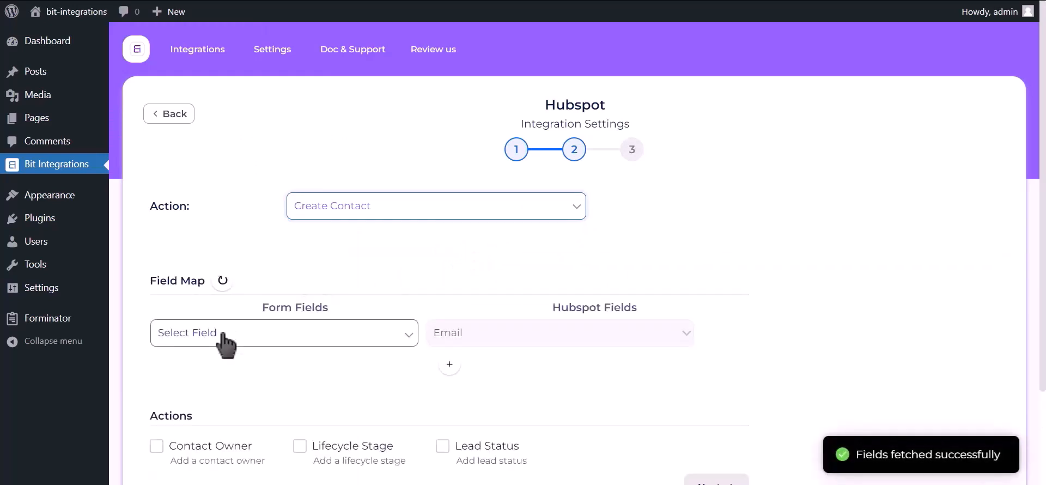
{"action": "left_click", "coordinate": [227, 338]}
{"action": "left_click", "coordinate": [221, 392]}
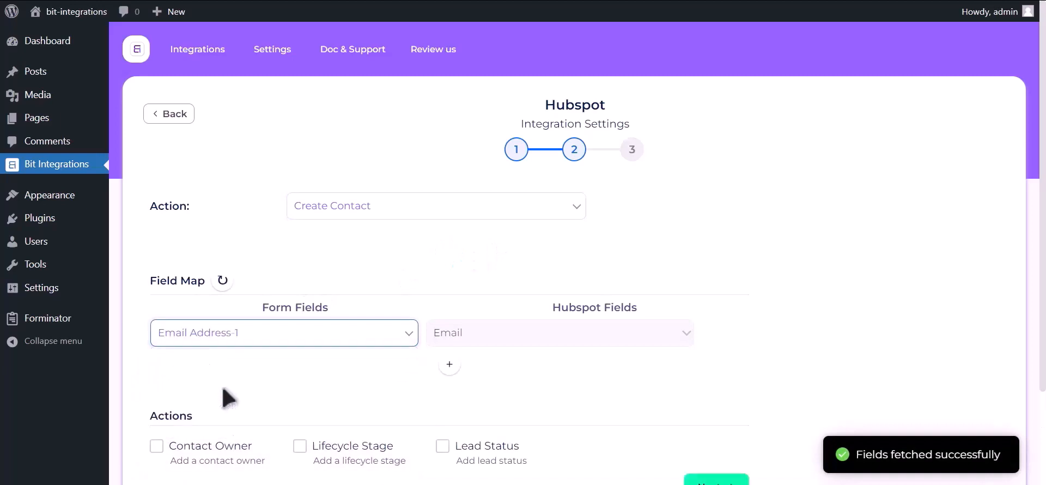
- Add a field mapping that links the form field Name-1 to HubSpot's First Name
{"action": "left_click", "coordinate": [449, 364]}
{"action": "left_click", "coordinate": [276, 369]}
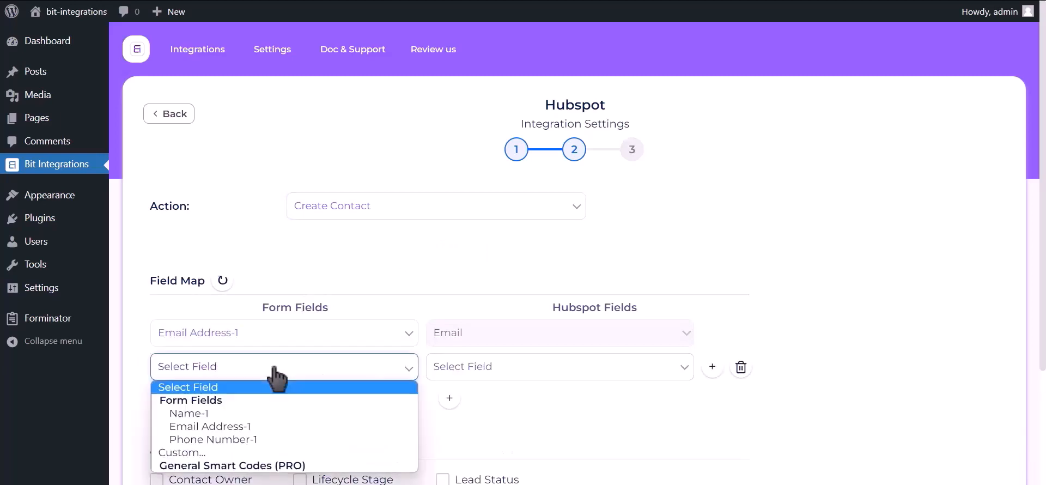
{"action": "left_click", "coordinate": [259, 413]}
{"action": "left_click", "coordinate": [548, 369]}
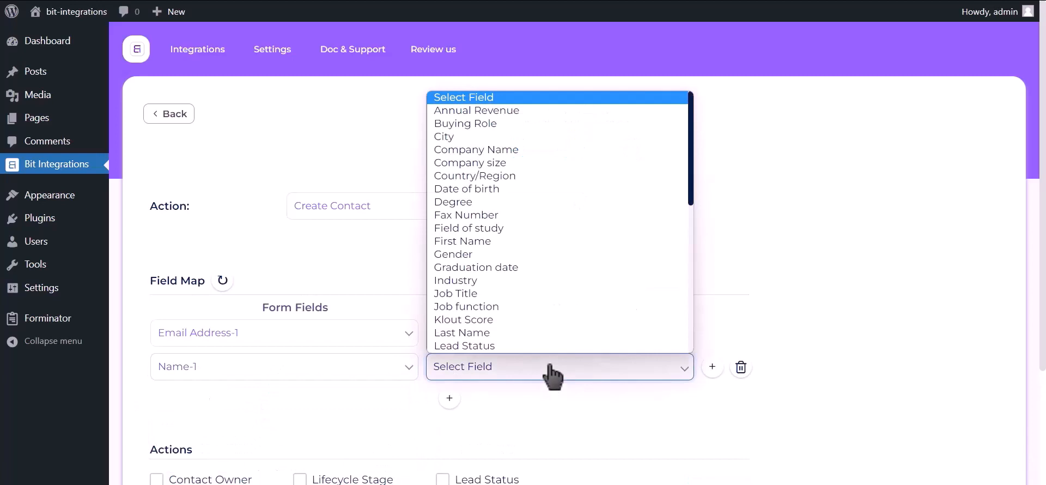
{"action": "left_click", "coordinate": [483, 242]}
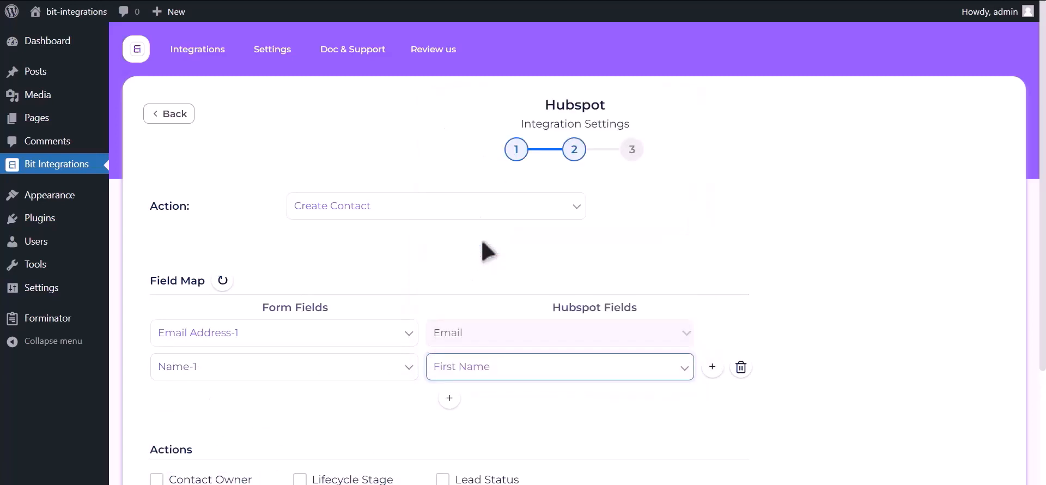
- Add another field mapping that links the form field Phone Number-1 to HubSpot's Phone Number
{"action": "left_click", "coordinate": [449, 398]}
{"action": "left_click", "coordinate": [273, 403]}
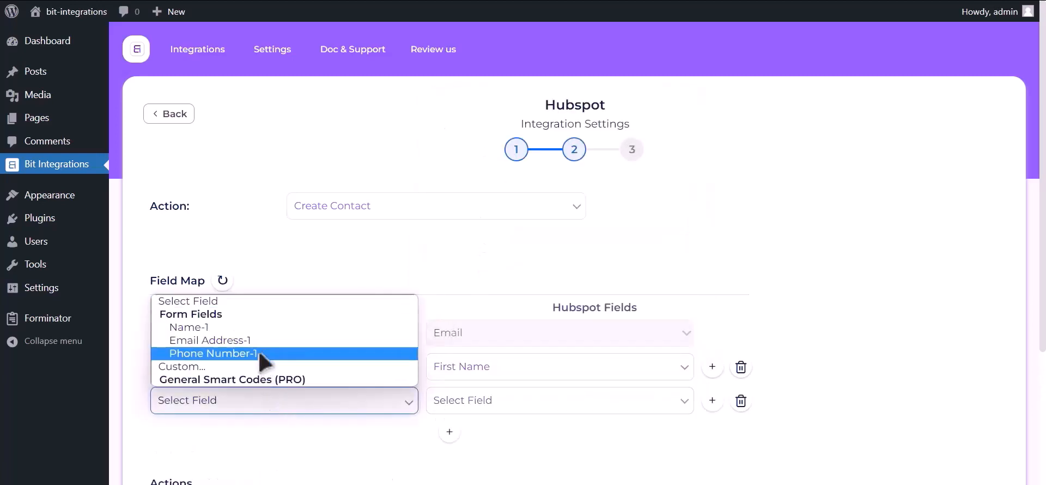
{"action": "left_click", "coordinate": [265, 354]}
{"action": "left_click", "coordinate": [501, 409]}
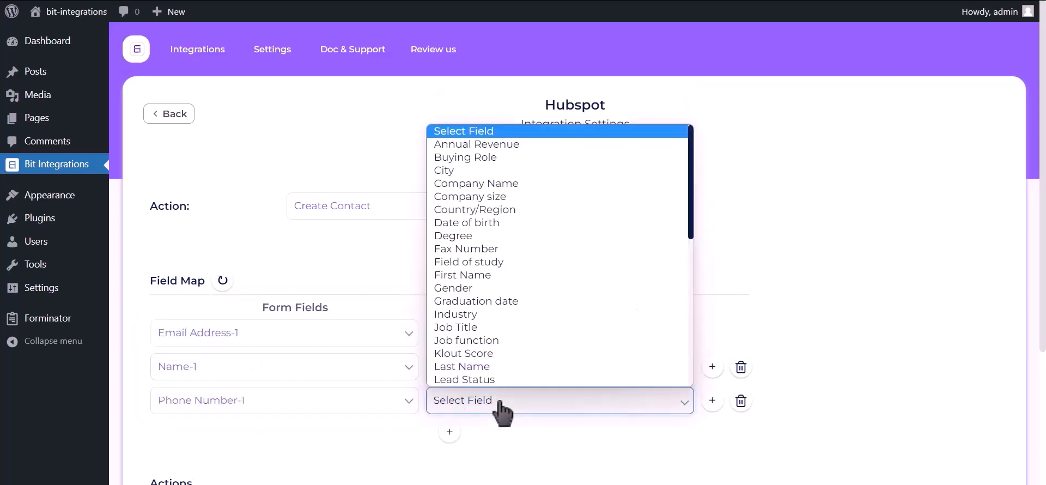
{"action": "key", "text": "p"}
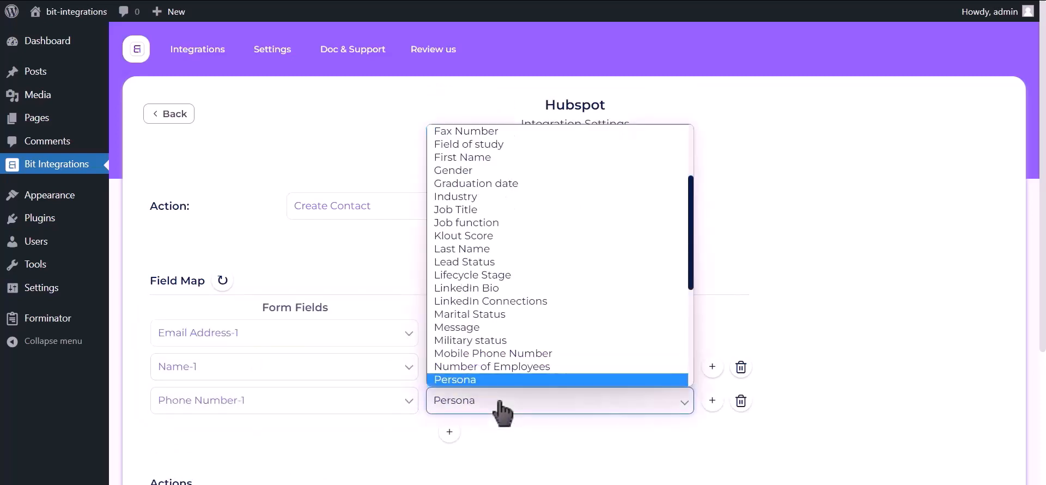
{"action": "key", "text": "h"}
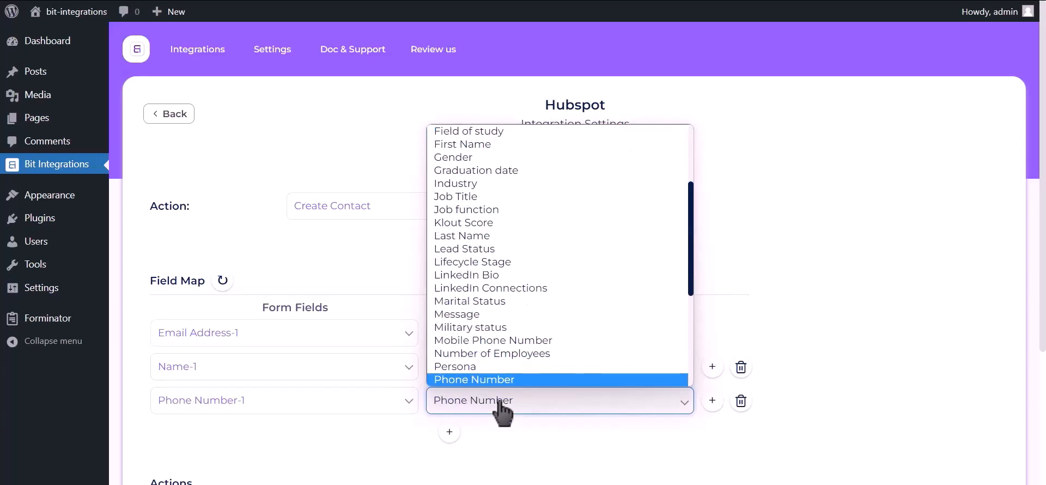
{"action": "key", "text": "Return"}
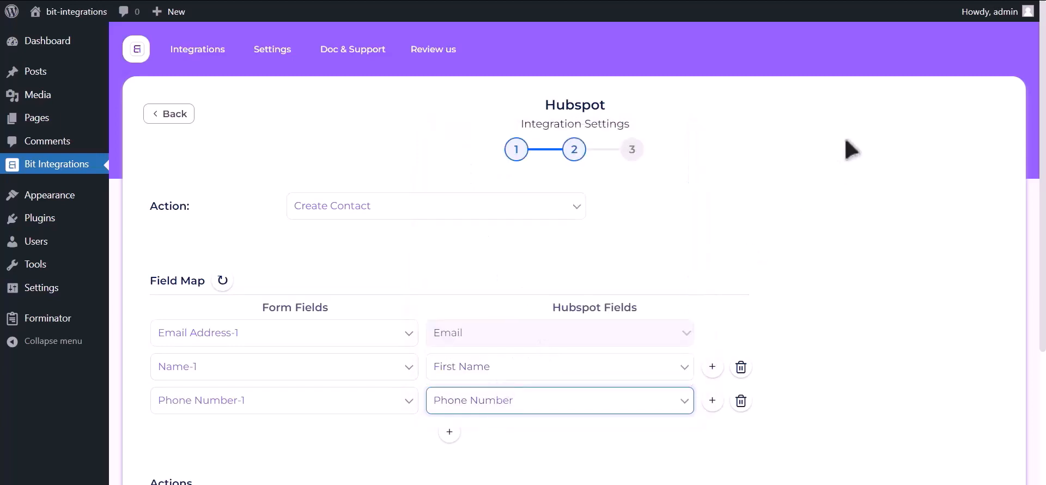
- Leave the optional actions and conditional logic off, complete the integration setup, and save it
{"action": "scroll", "coordinate": [817, 158], "scroll_direction": "down", "scroll_amount": 3}
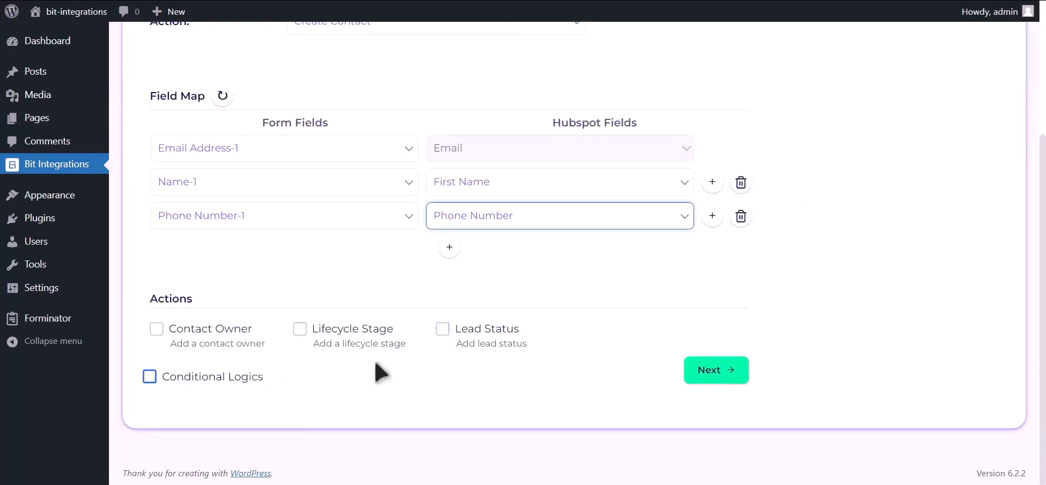
{"action": "left_click", "coordinate": [718, 374]}
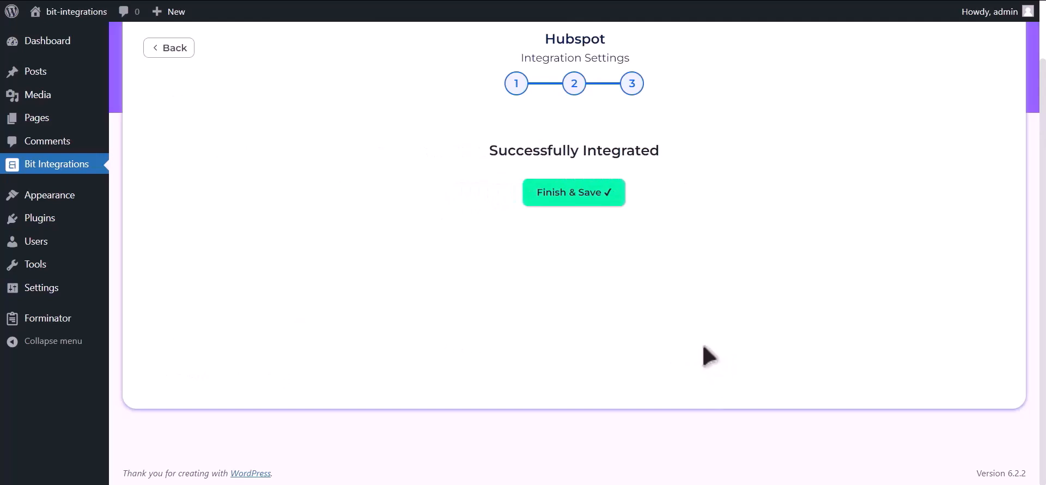
{"action": "left_click", "coordinate": [581, 192]}
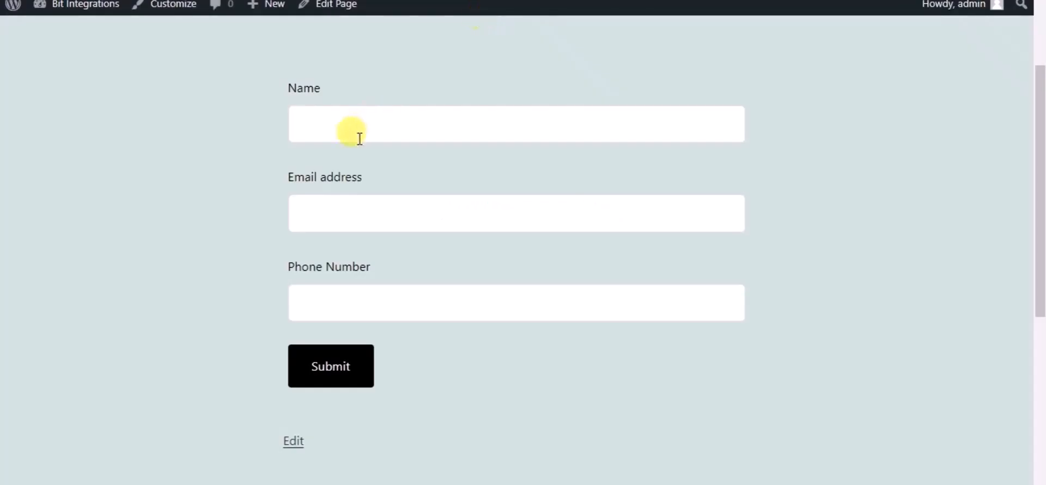
- On the website's form page, enter the name Bit Integrations, a contact e-mail and a phone number, and submit the form
{"action": "left_click", "coordinate": [359, 137]}
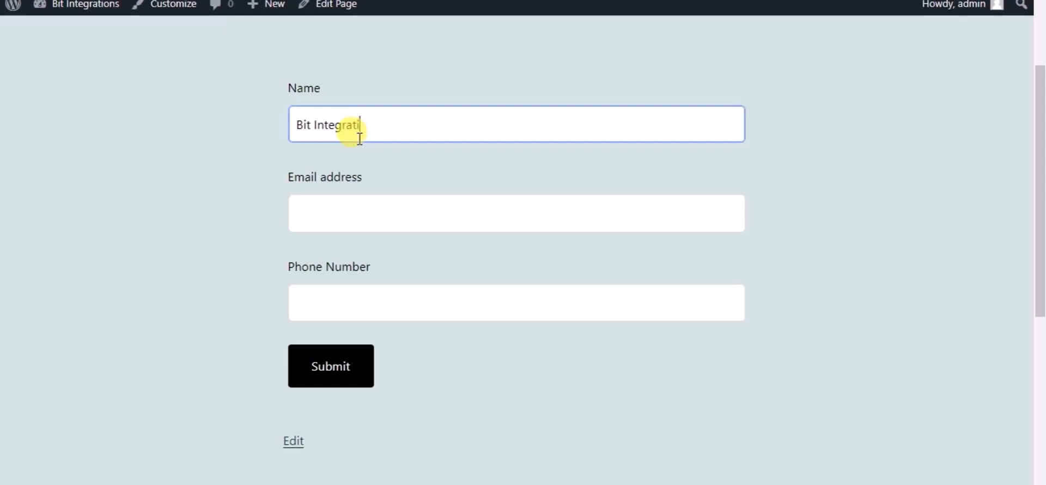
{"action": "left_click", "coordinate": [369, 220]}
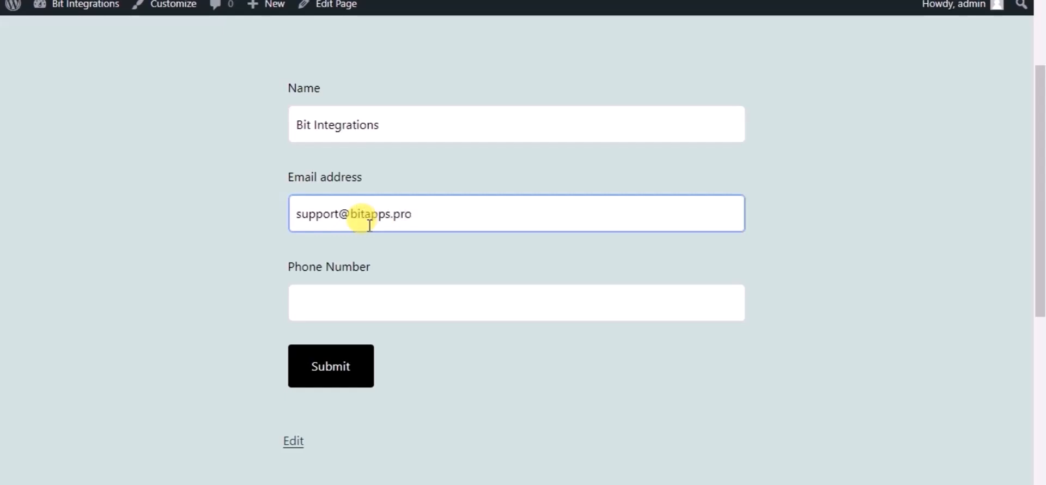
{"action": "left_click", "coordinate": [368, 298]}
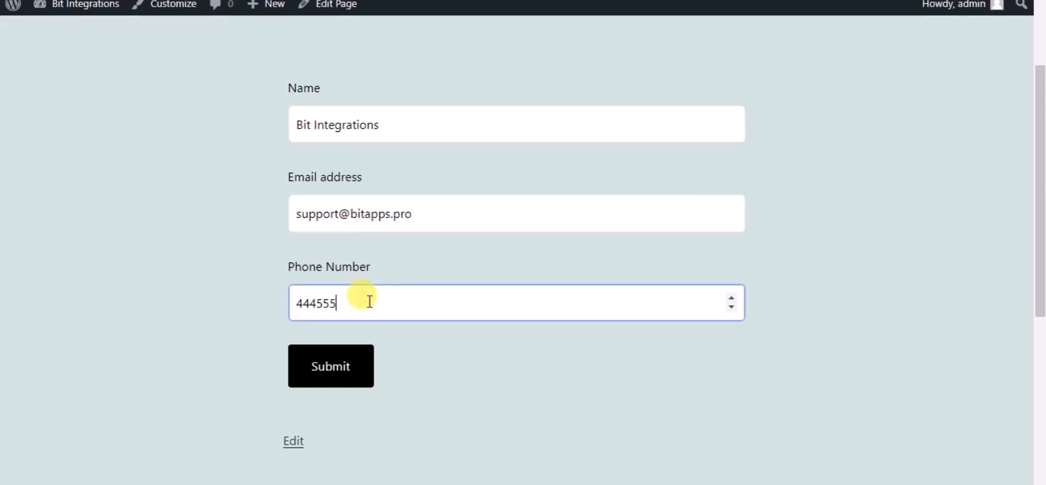
{"action": "left_click", "coordinate": [349, 365]}
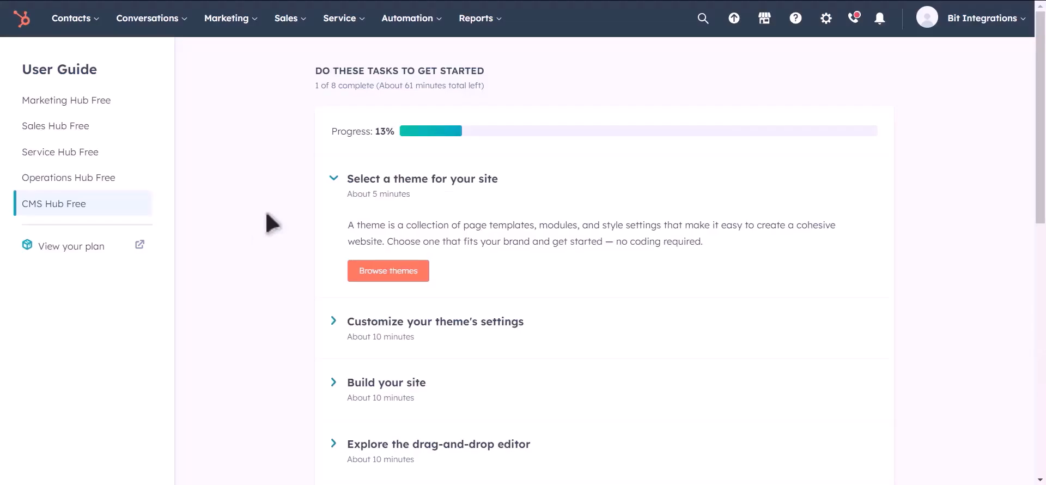
- Switch to HubSpot, open the contacts list, and preview the Bit Integrations contact record
{"action": "mouse_move", "coordinate": [87, 22]}
{"action": "left_click", "coordinate": [83, 61]}
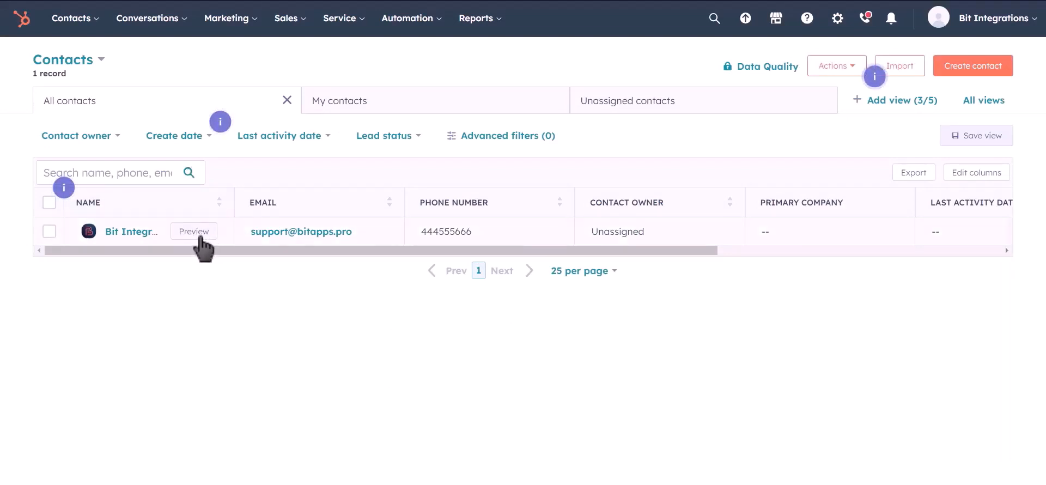
{"action": "left_click", "coordinate": [200, 238]}
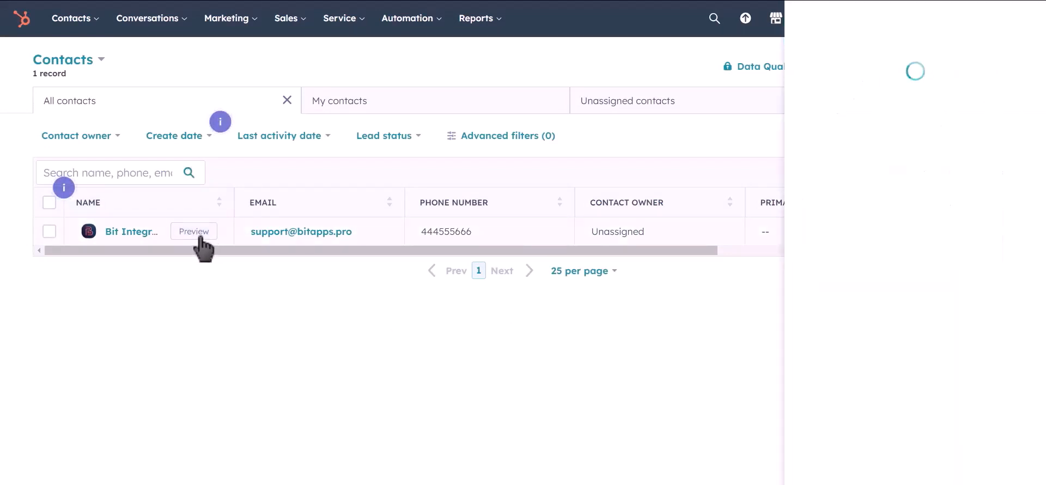